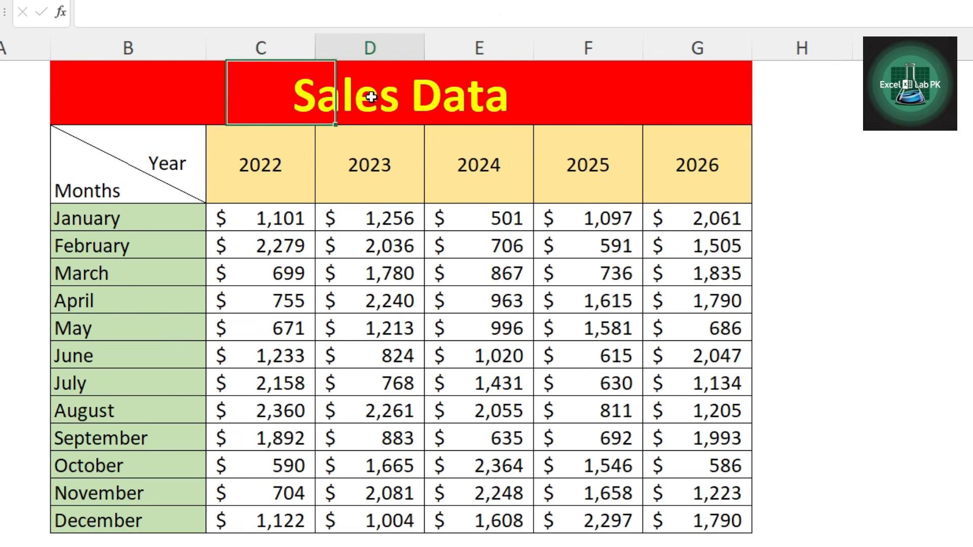
Examine the centred Sales Data title, the slanted year headers, and the table's year and month labels
left_click(610, 102)
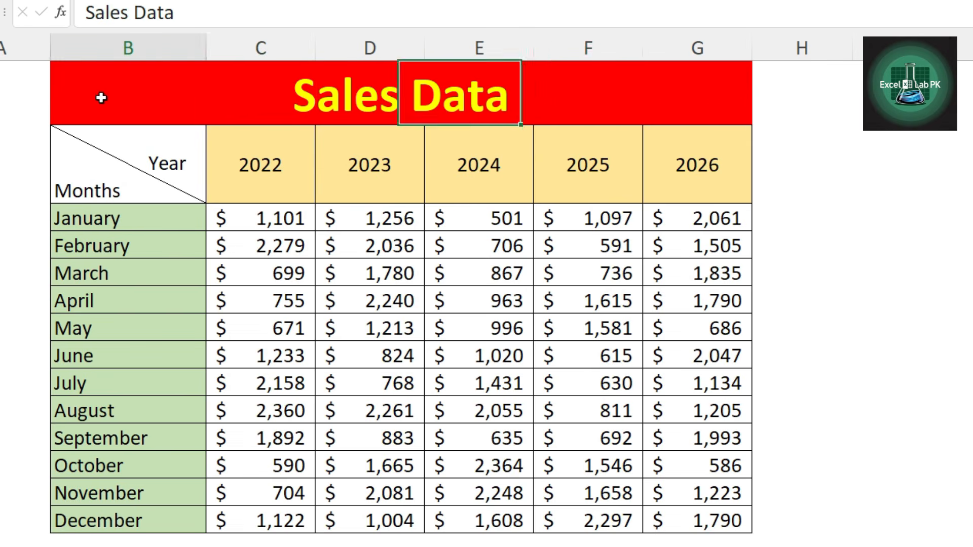
left_click_drag(100, 96, 687, 107)
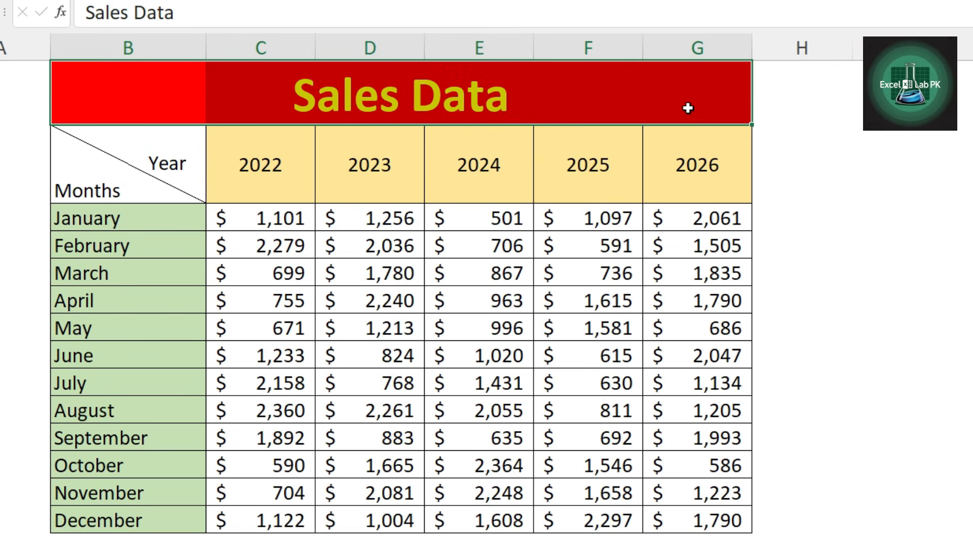
left_click(383, 102)
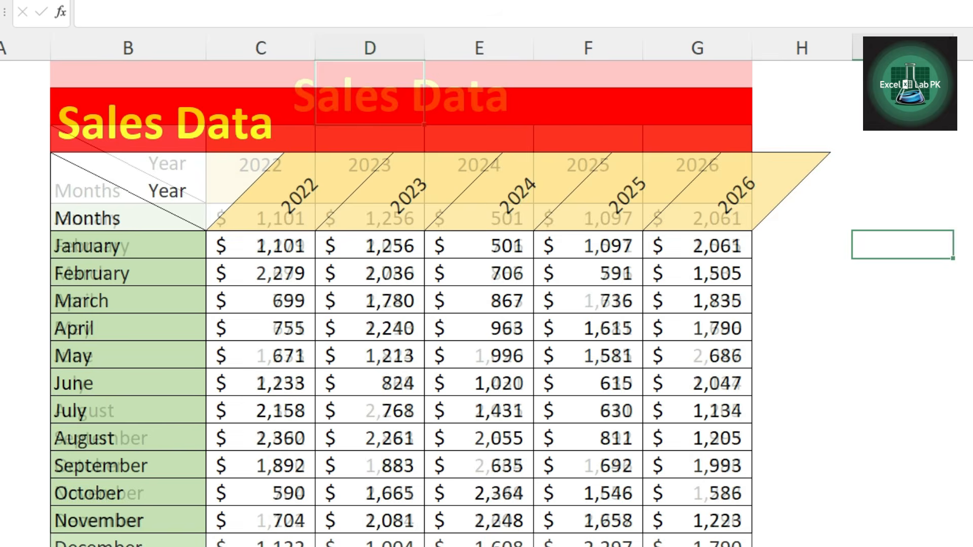
left_click_drag(285, 202, 495, 187)
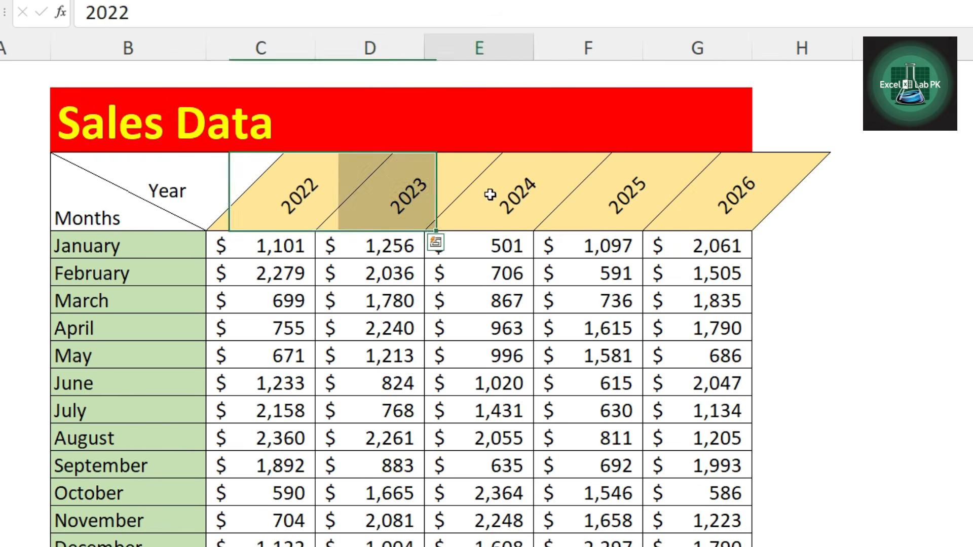
left_click(662, 211)
left_click(725, 211)
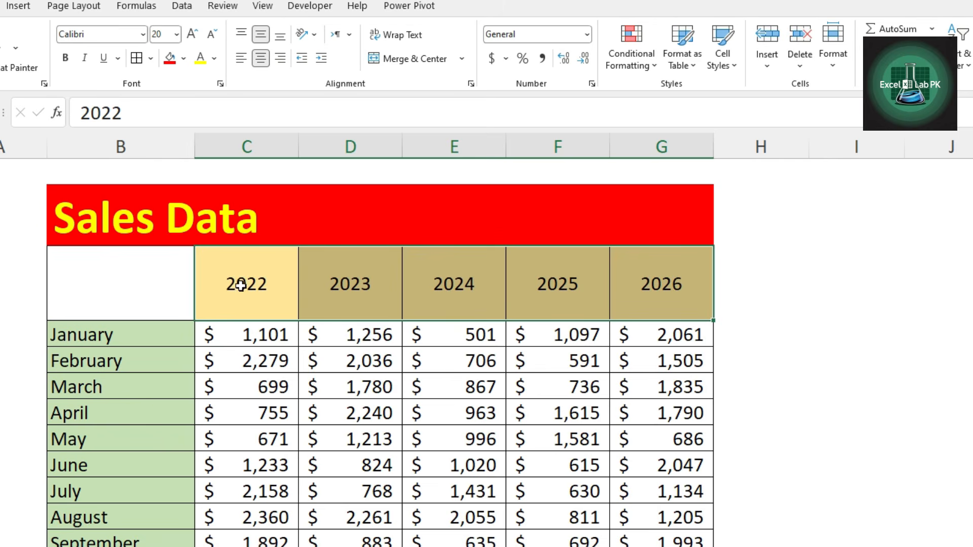
left_click_drag(246, 282, 615, 282)
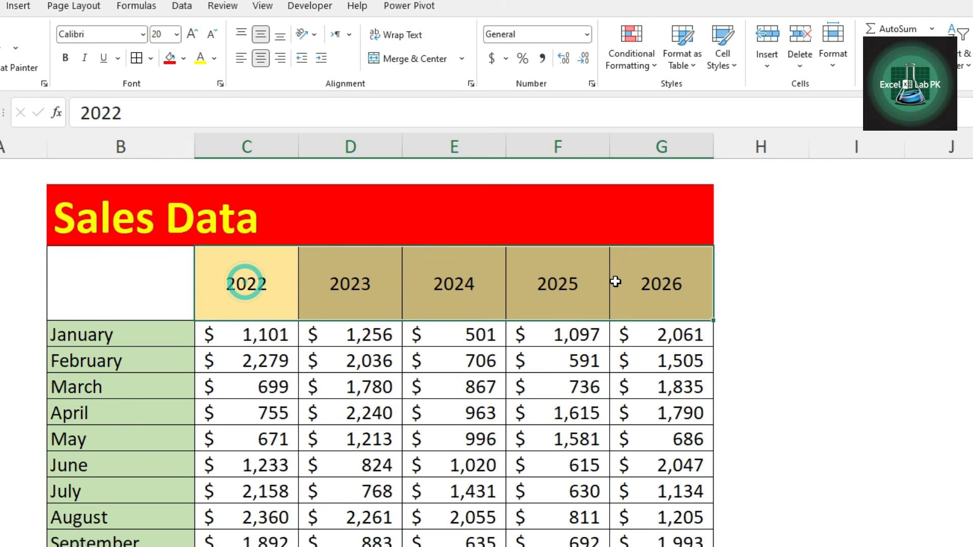
left_click_drag(226, 284, 613, 282)
left_click_drag(128, 330, 137, 540)
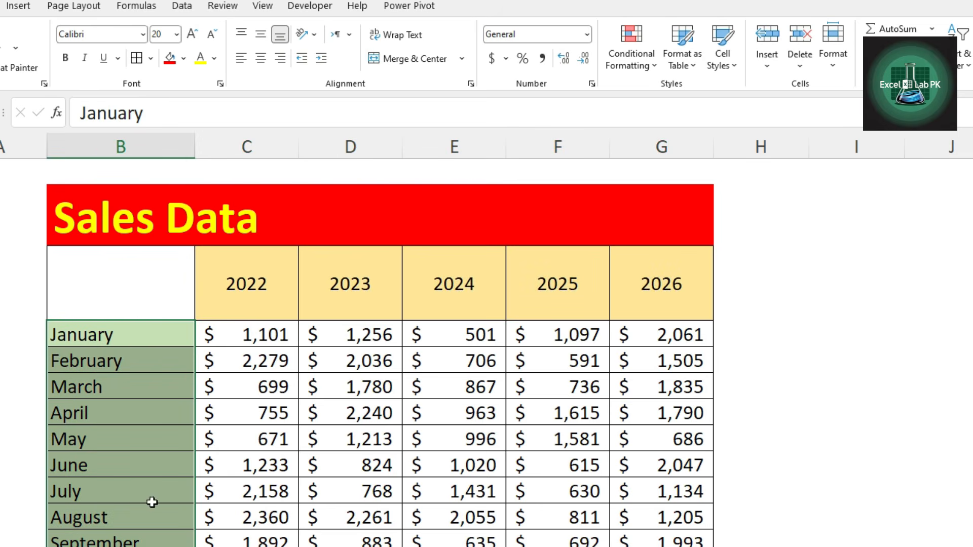
Enter "Year" in the blank corner header cell B3
left_click(125, 277)
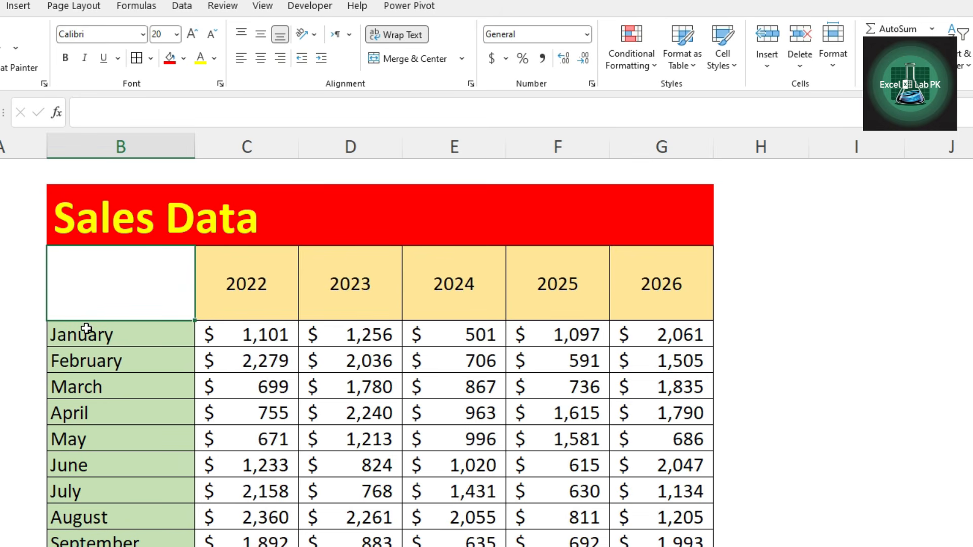
left_click(158, 280)
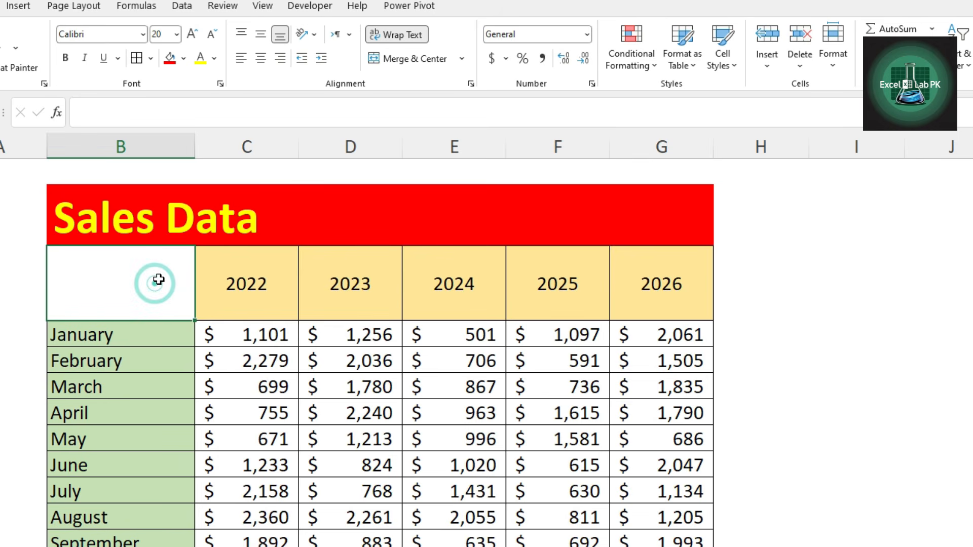
type("Ye")
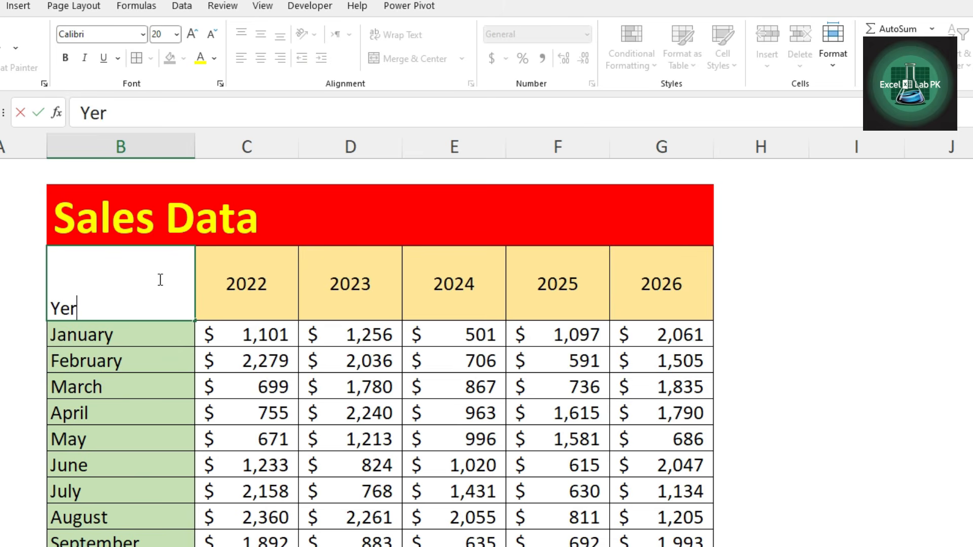
type("ar")
key("Return")
Add a line break after "Year" in cell B3 and enter "Months" on the second line
left_click(158, 301)
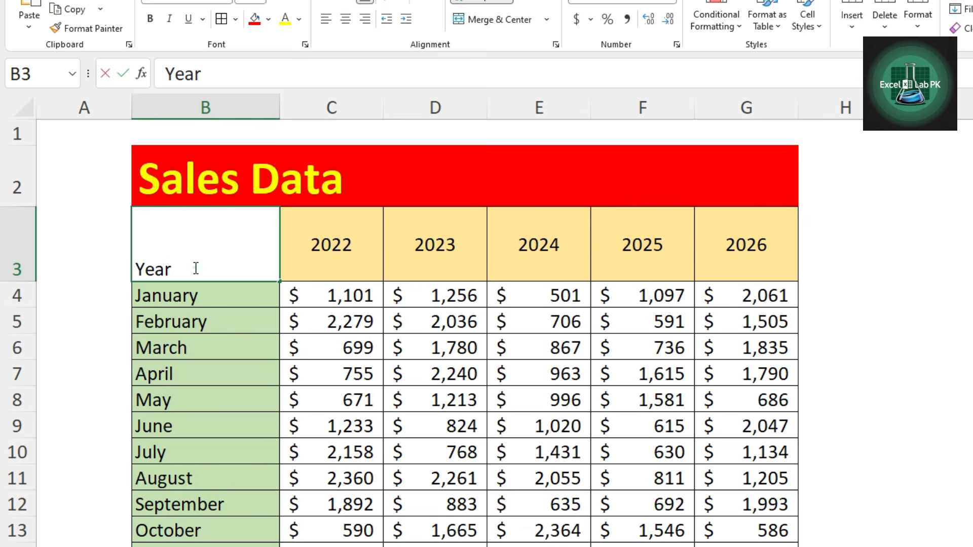
double_click(111, 307)
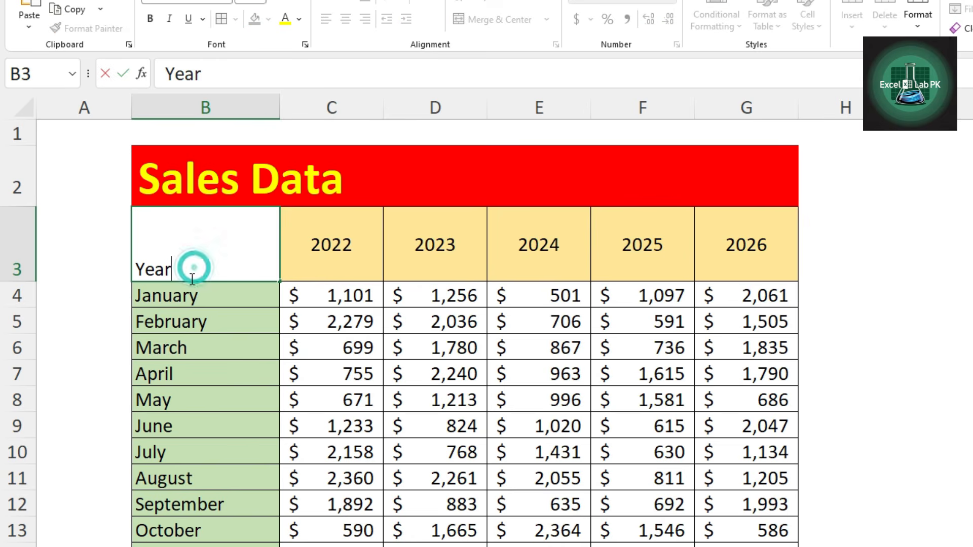
left_click(228, 73)
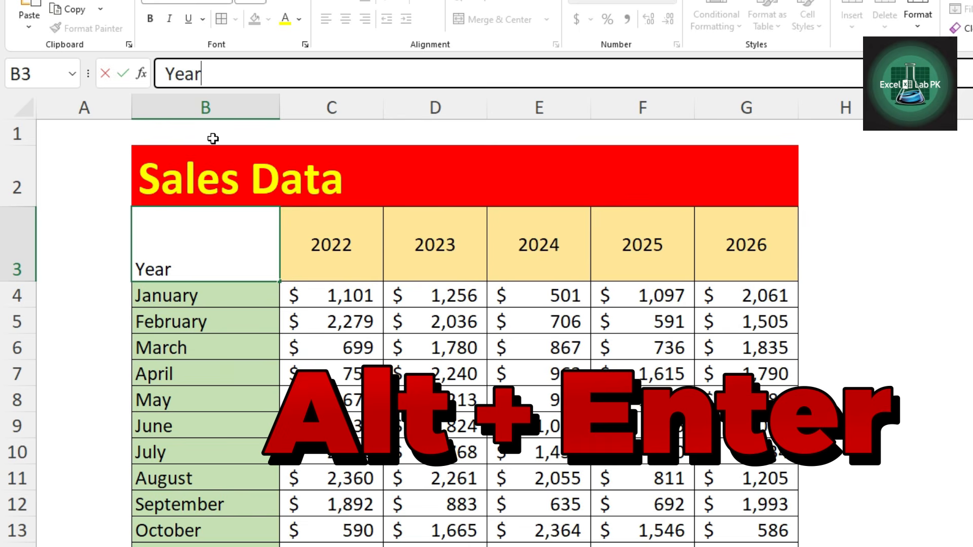
key("alt+Return")
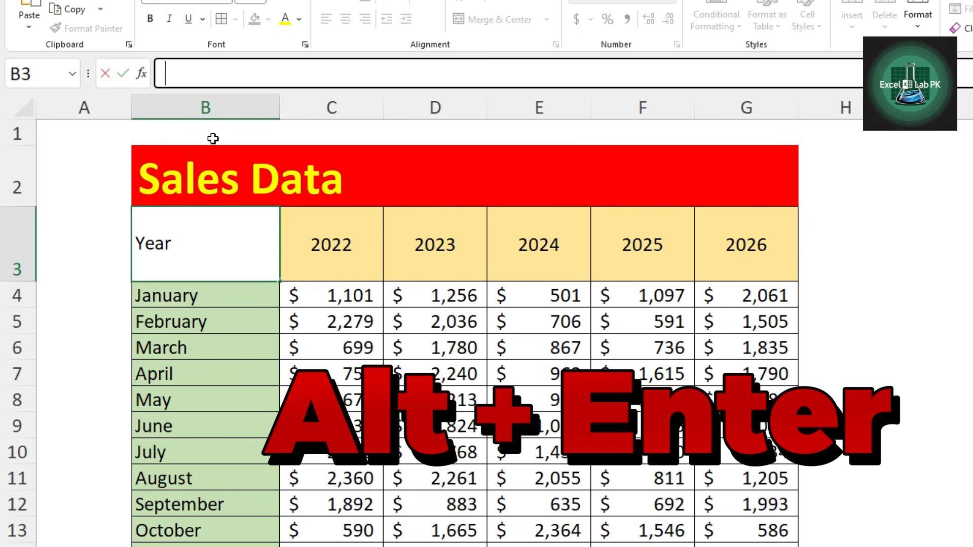
left_click(161, 274)
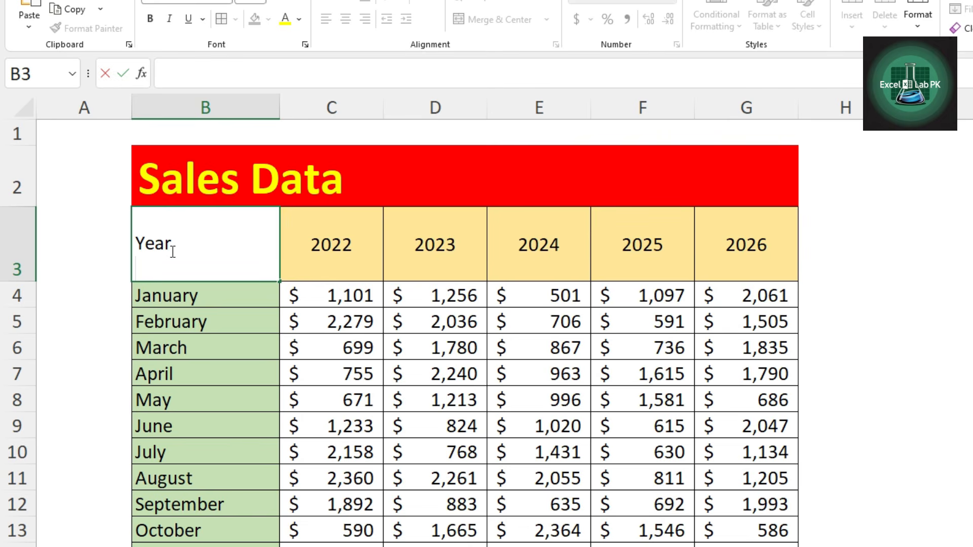
type("Month")
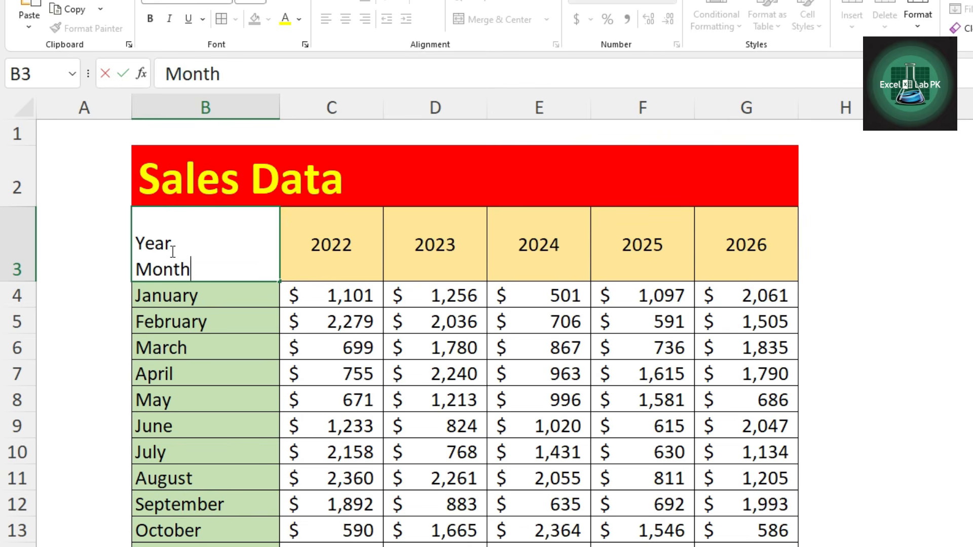
type("s")
key("Return")
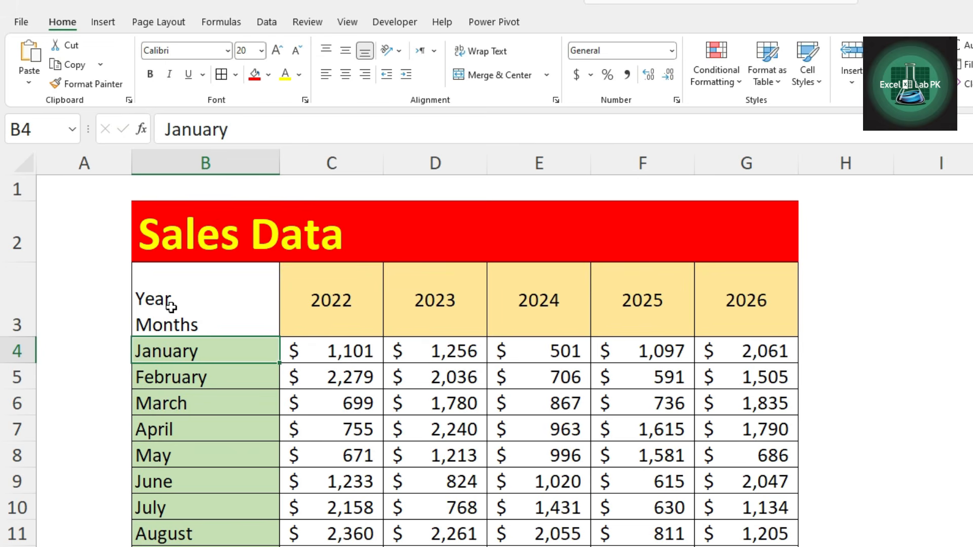
Give cell B3 a diagonal border running from its upper-left corner to its lower-right corner
left_click(171, 307)
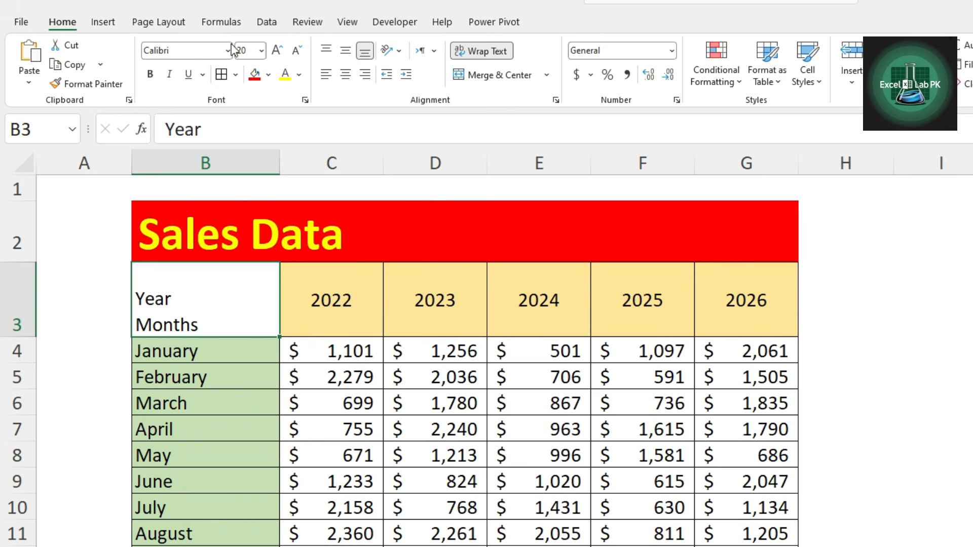
left_click(237, 75)
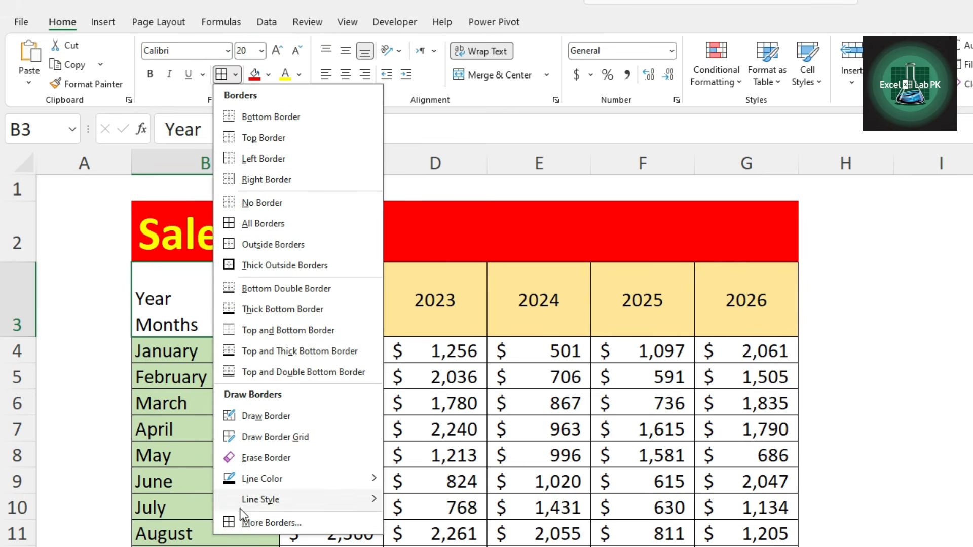
left_click(270, 523)
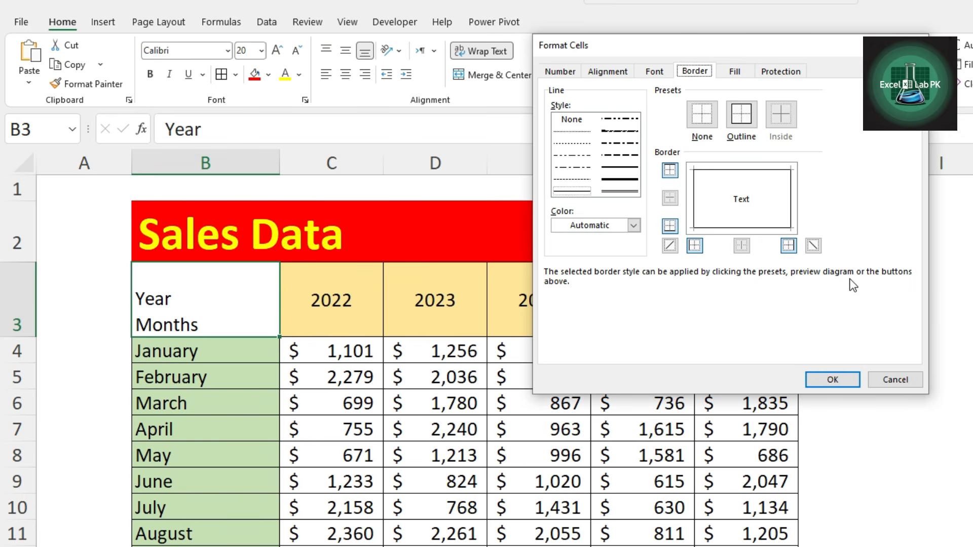
left_click(813, 247)
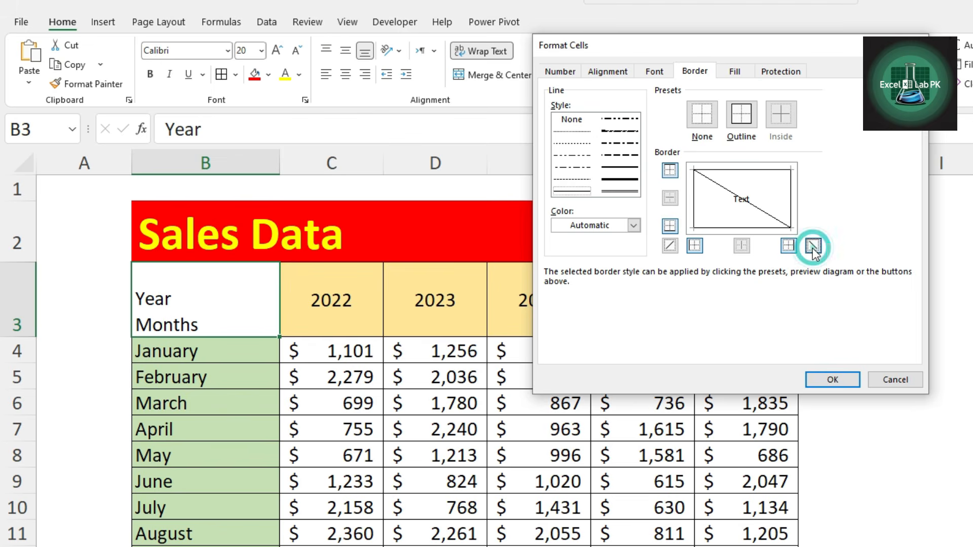
left_click(832, 380)
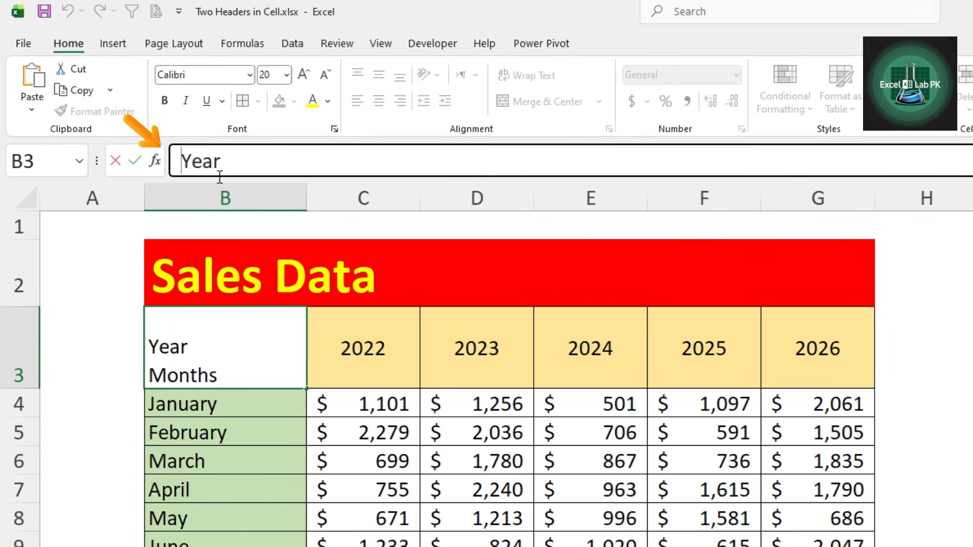
Insert leading spaces before "Year" in B3 to place it above the diagonal, and slightly reduce row 3's height
left_click(178, 128)
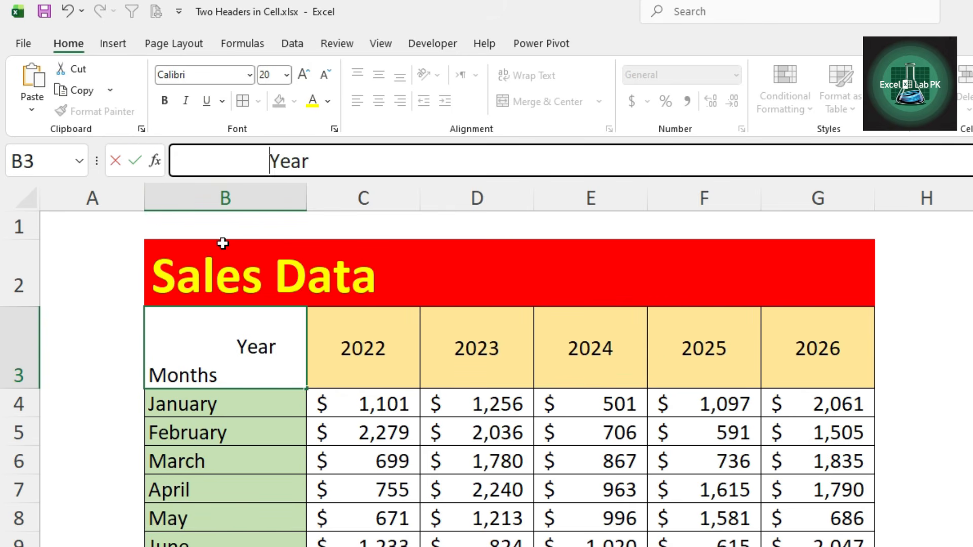
key("Return")
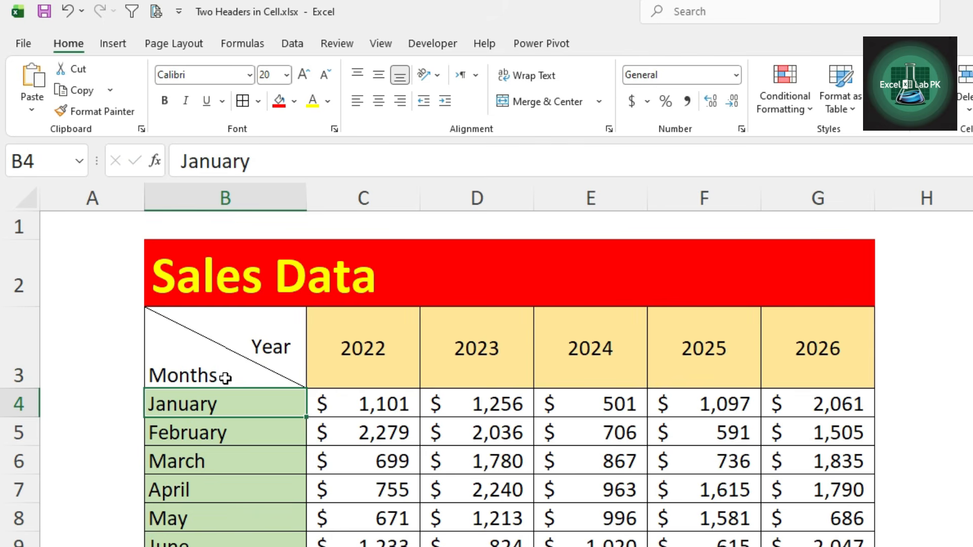
left_click_drag(33, 388, 31, 375)
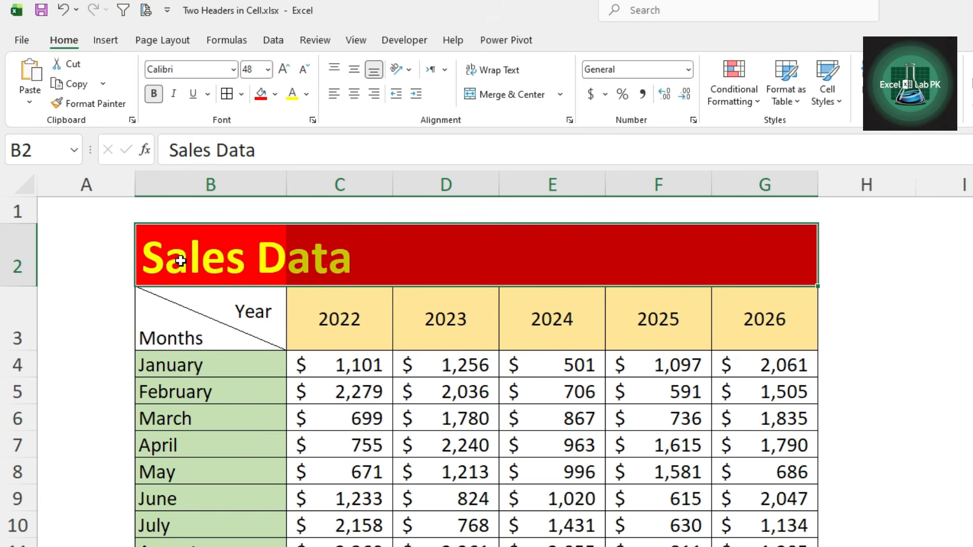
Set the horizontal alignment of the Sales Data title range B2:G2 to Center Across Selection
left_click_drag(180, 260, 747, 261)
left_click_drag(154, 259, 747, 267)
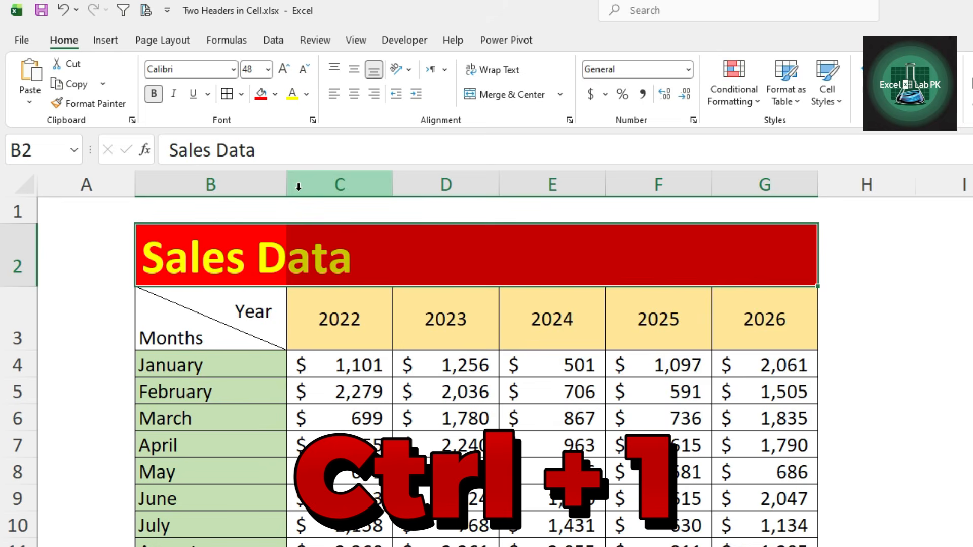
key("ctrl+1")
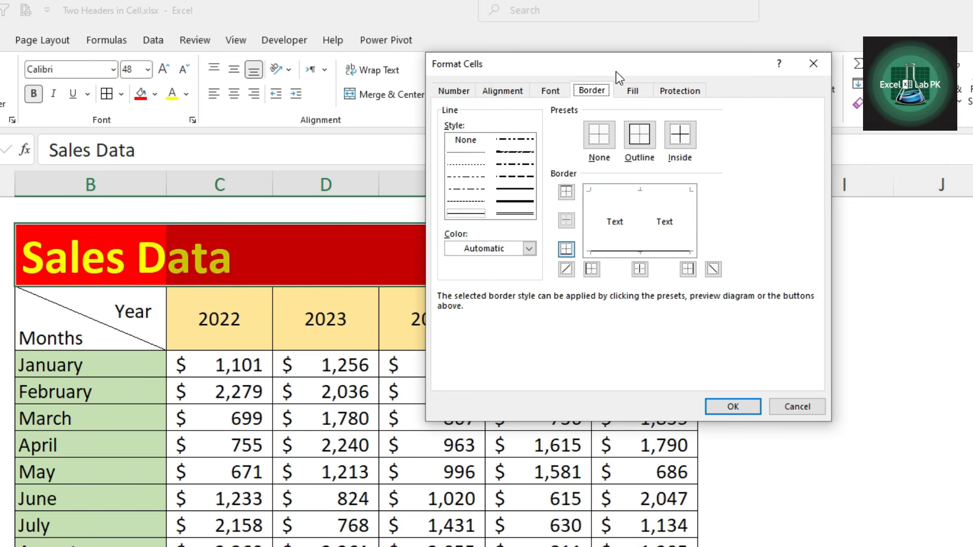
left_click(504, 92)
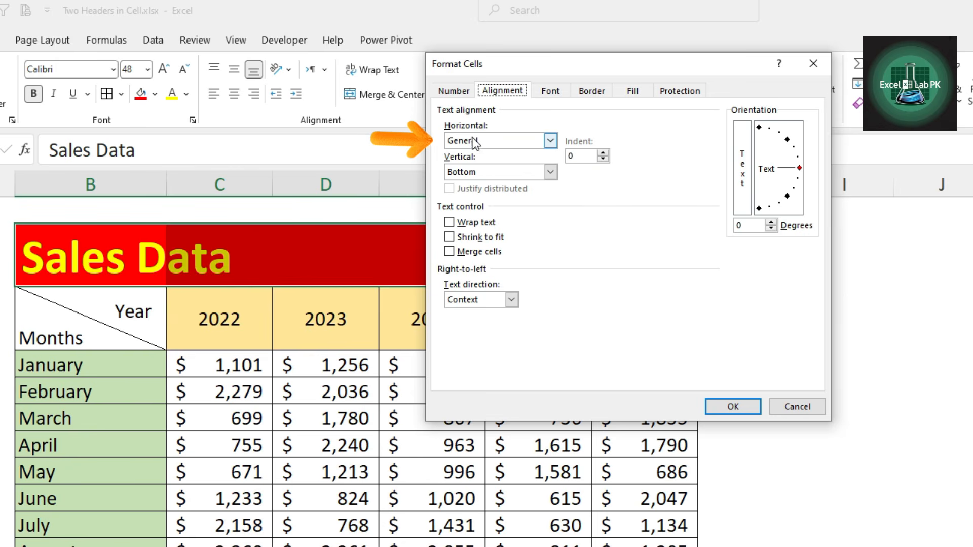
left_click(550, 141)
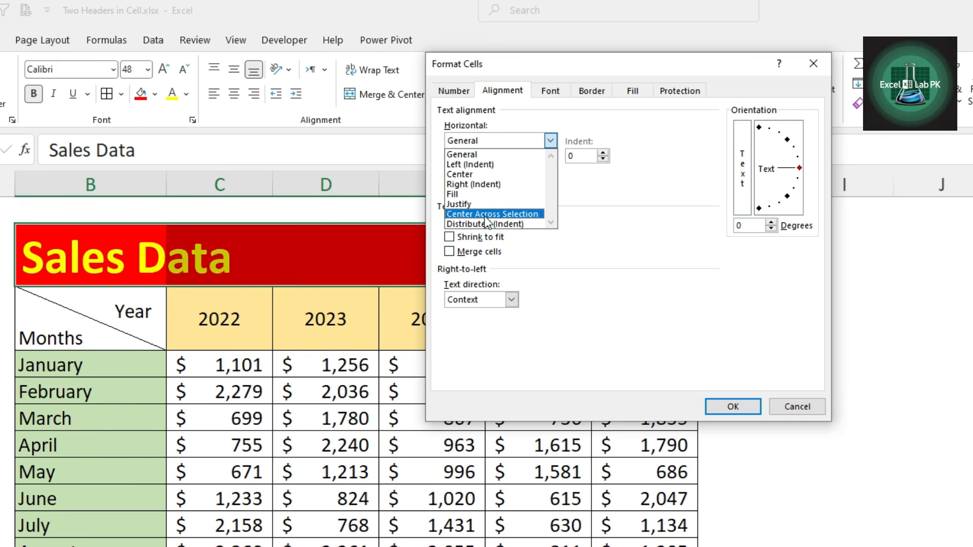
left_click(511, 215)
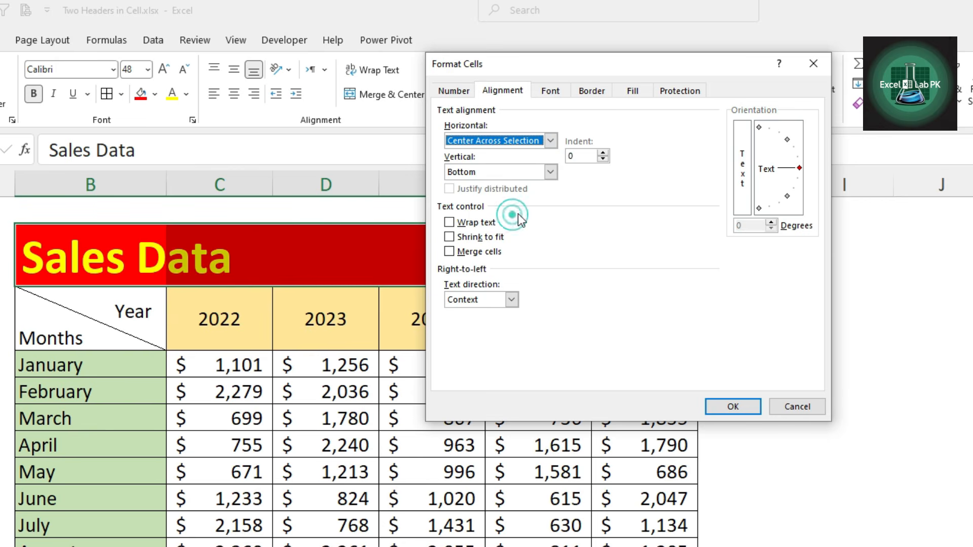
left_click(725, 412)
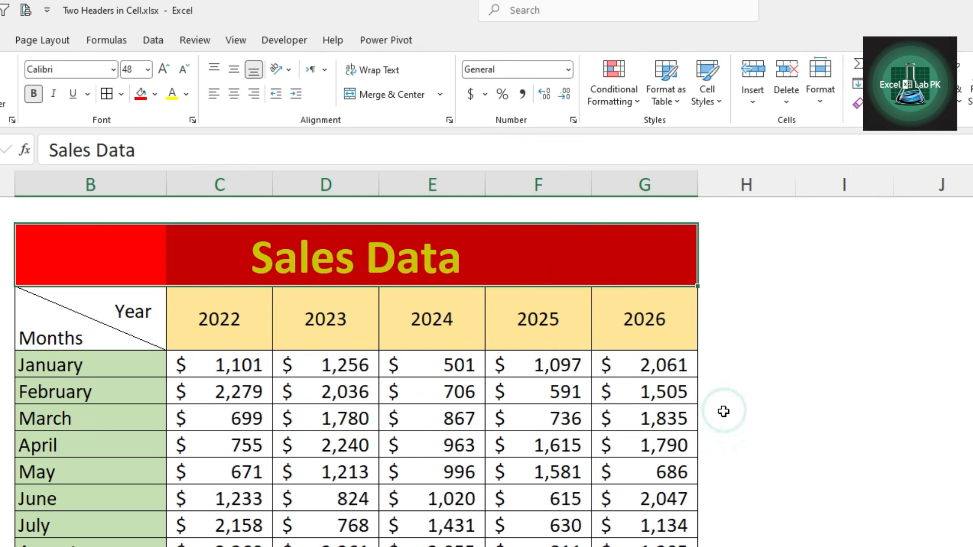
Copy the diagonally split Year/Months header cell into B3 of the Trick-3 sheet
left_click(60, 274)
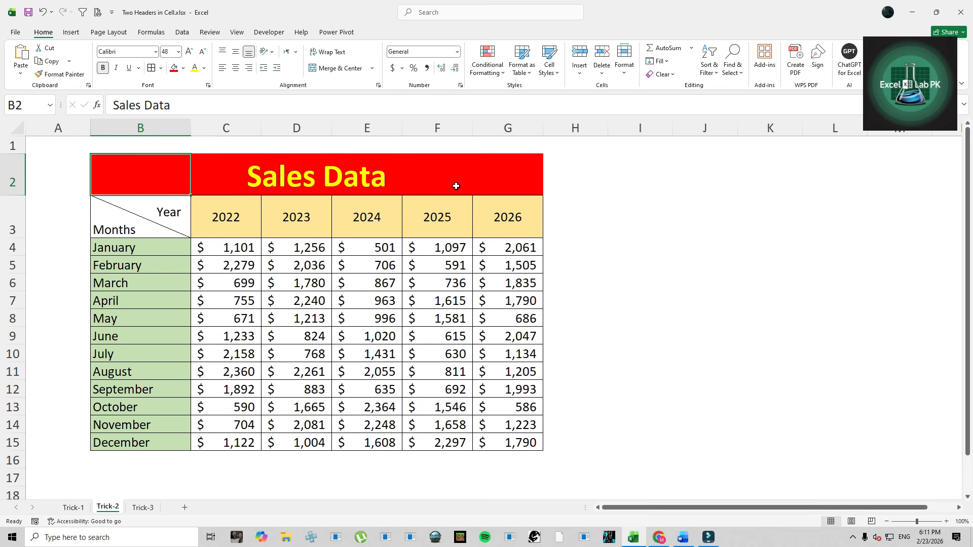
key("ctrl+c")
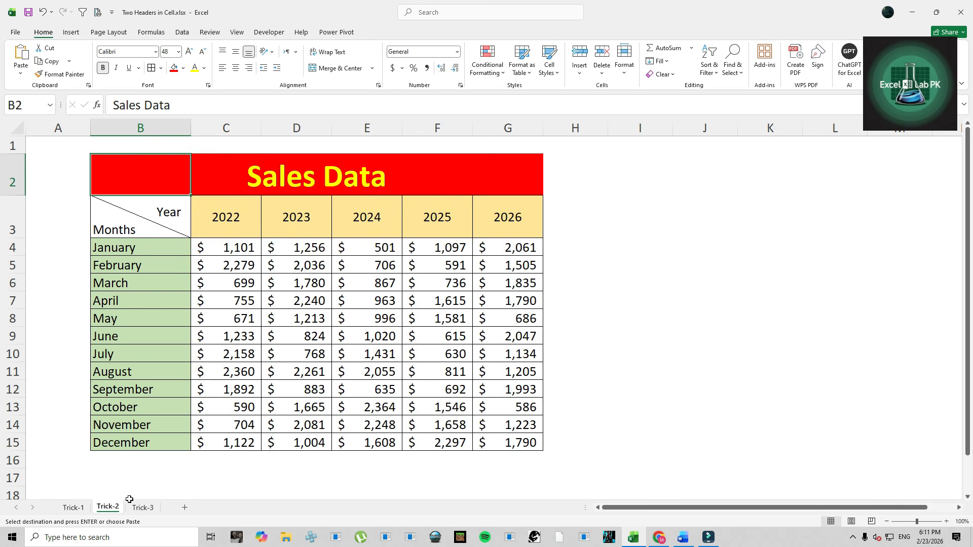
left_click(142, 507)
Rotate the text of the year headers 2022 to 2026 in C3:G3 to a 45-degree orientation
left_click_drag(217, 227, 496, 225)
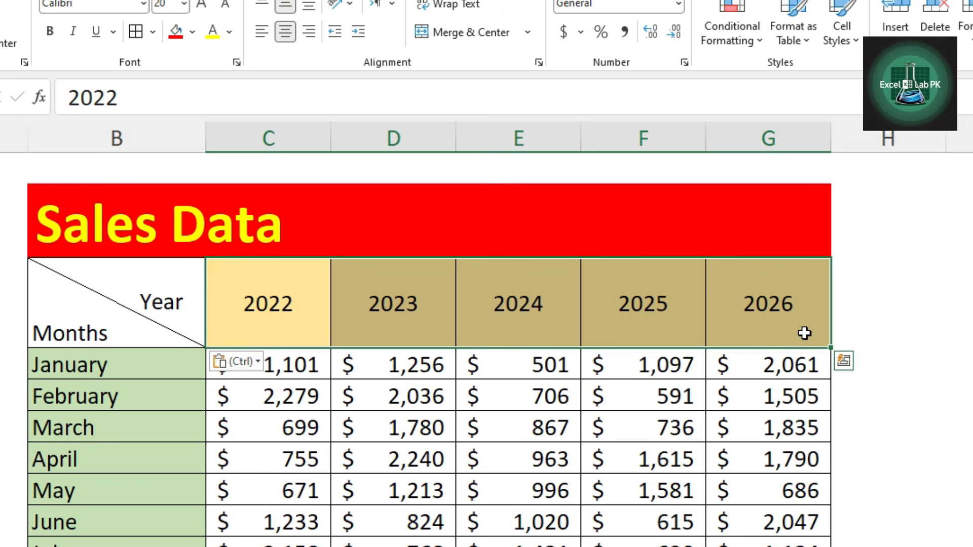
key("ctrl+1")
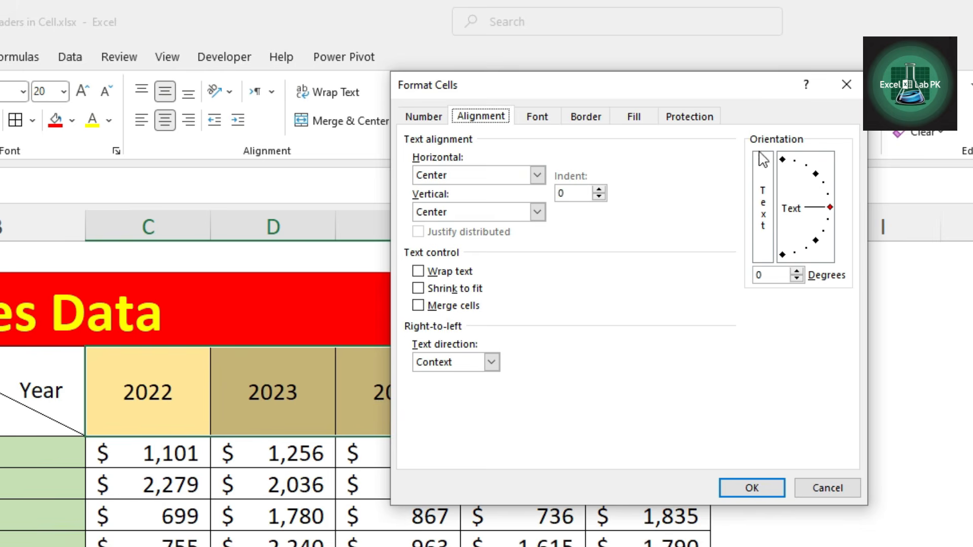
double_click(766, 274)
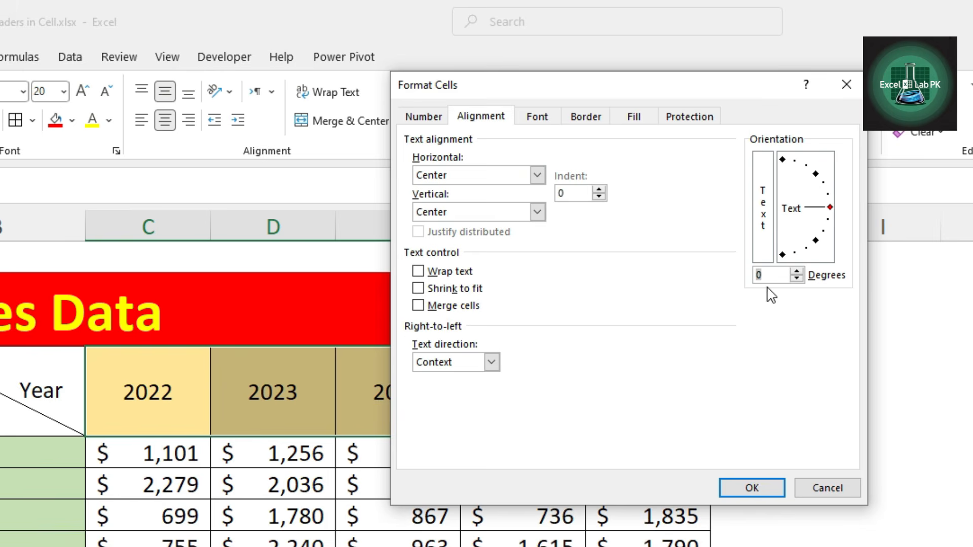
type("45")
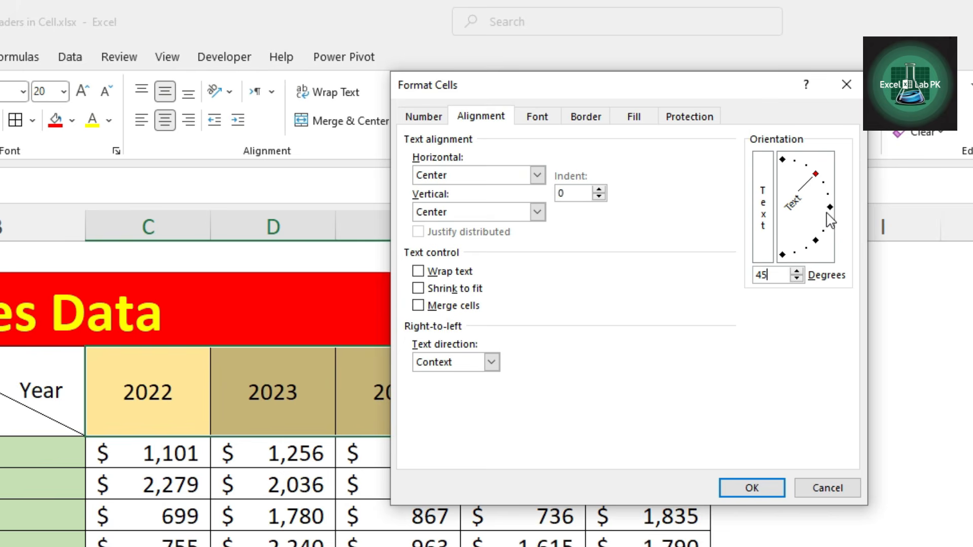
mouse_move(816, 174)
left_mouse_down()
mouse_move(832, 209)
mouse_move(820, 170)
left_mouse_up()
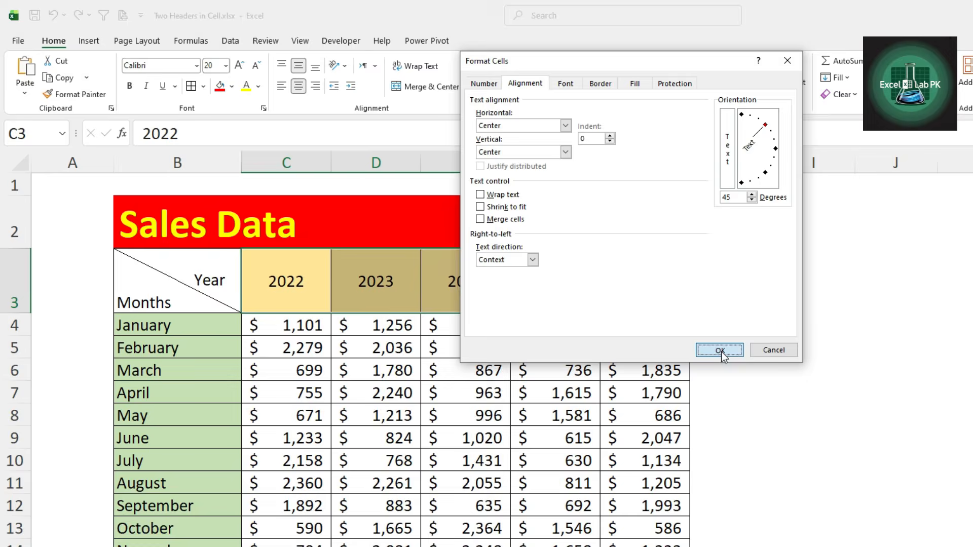
left_click(722, 352)
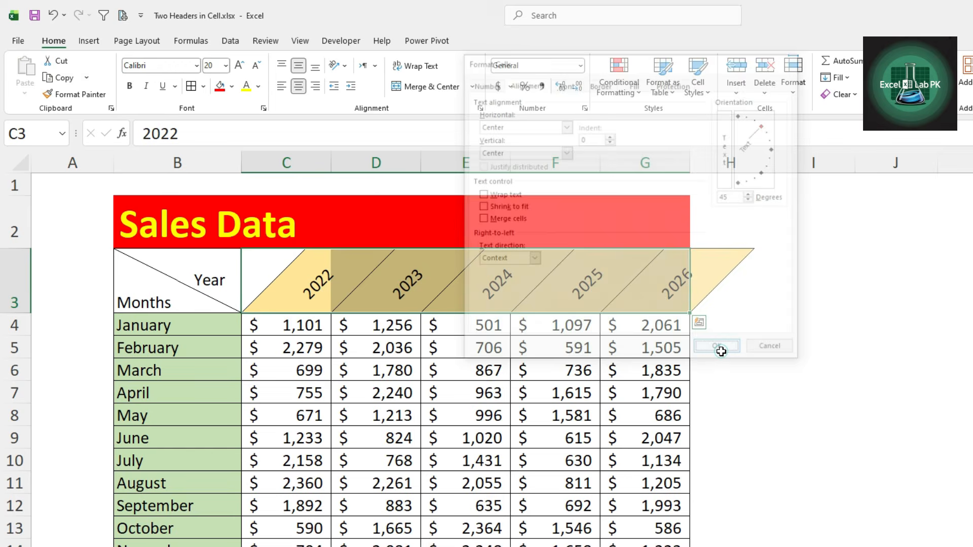
left_click(595, 385)
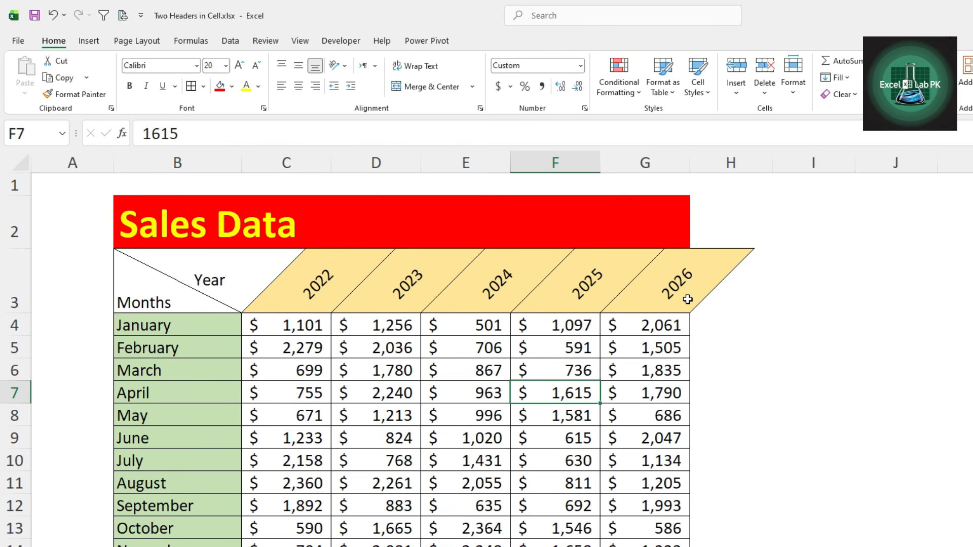
left_click(817, 330)
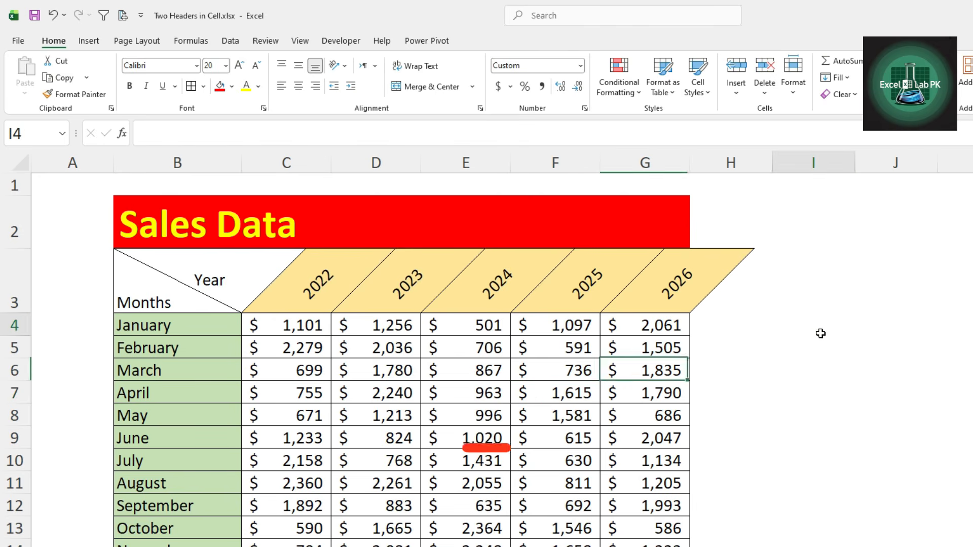